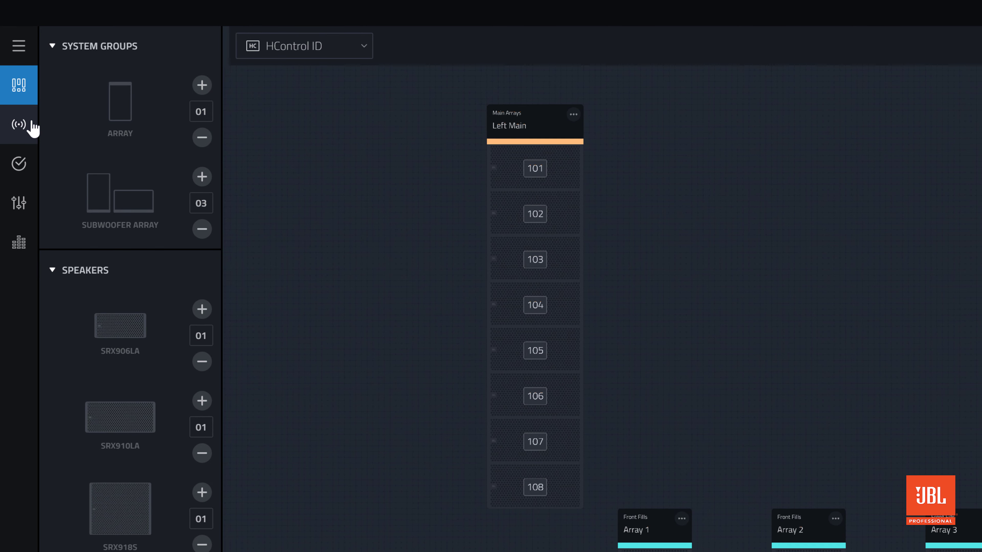
- Switch to Connect mode so the Discover & Match panel lists all devices as unmatched
{"action": "left_click", "coordinate": [32, 124]}
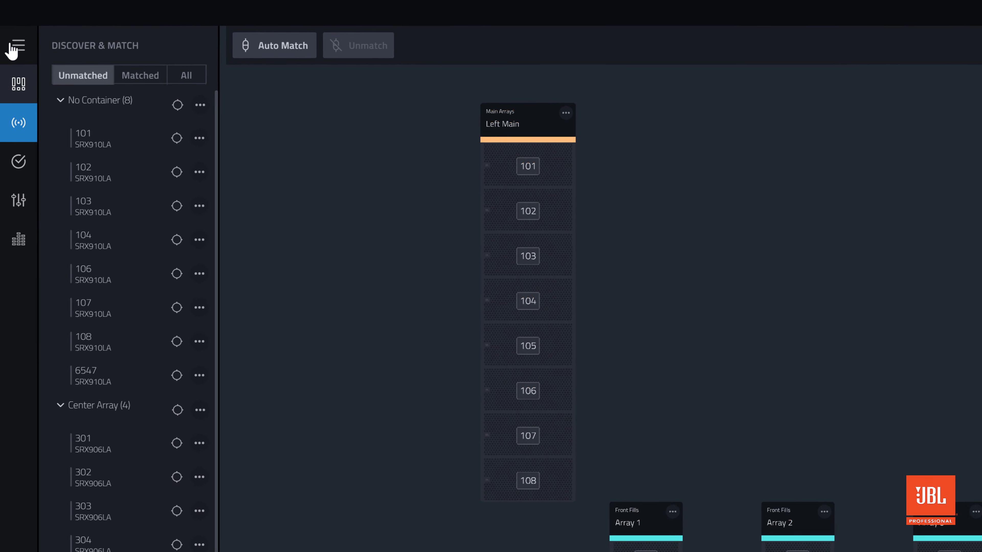
{"action": "left_click", "coordinate": [13, 50]}
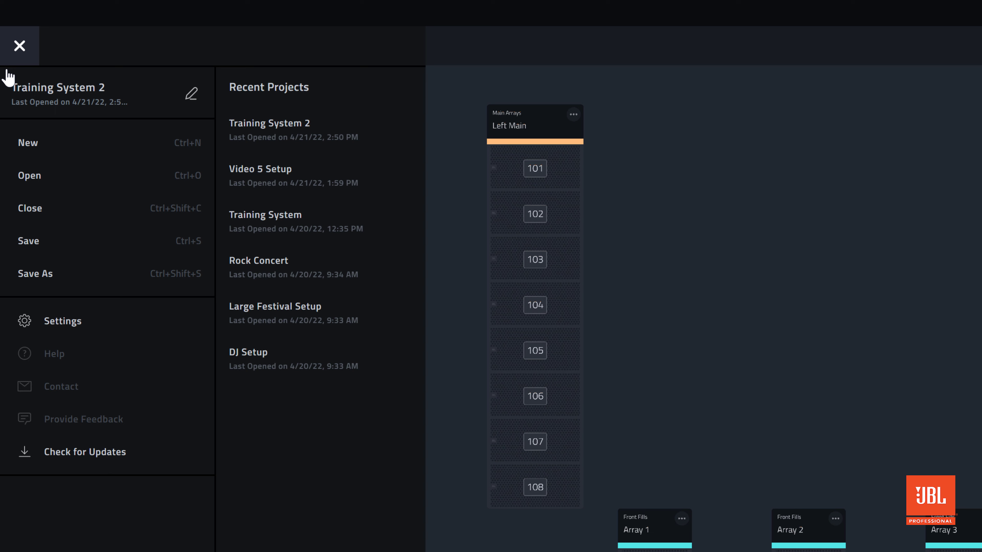
{"action": "left_click", "coordinate": [28, 327]}
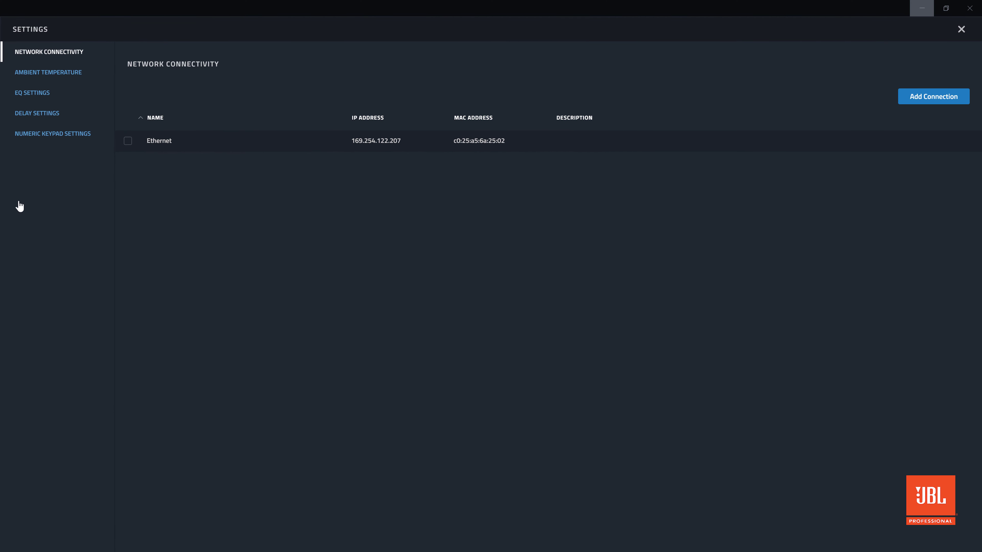
{"action": "left_click", "coordinate": [909, 97]}
{"action": "left_click", "coordinate": [585, 381]}
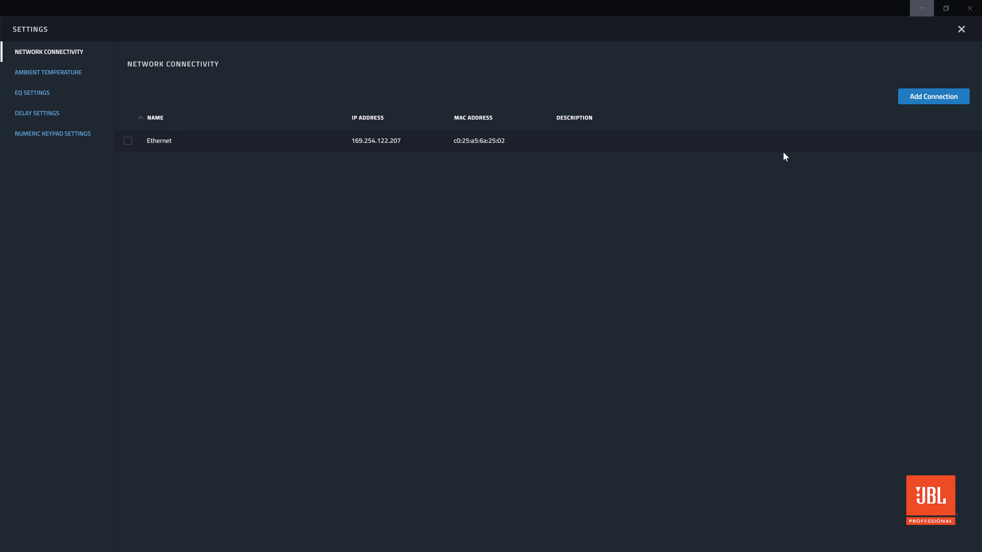
- Close settings, zoom into Left Main, and relabel its second speaker from 102 to 1234
{"action": "left_click", "coordinate": [960, 29]}
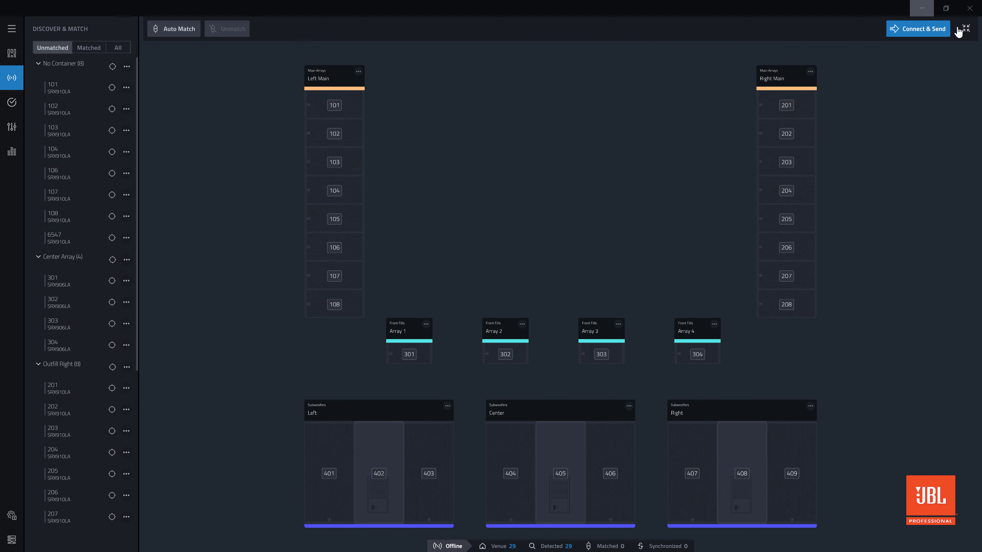
{"action": "left_click", "coordinate": [352, 79]}
{"action": "left_click", "coordinate": [352, 78]}
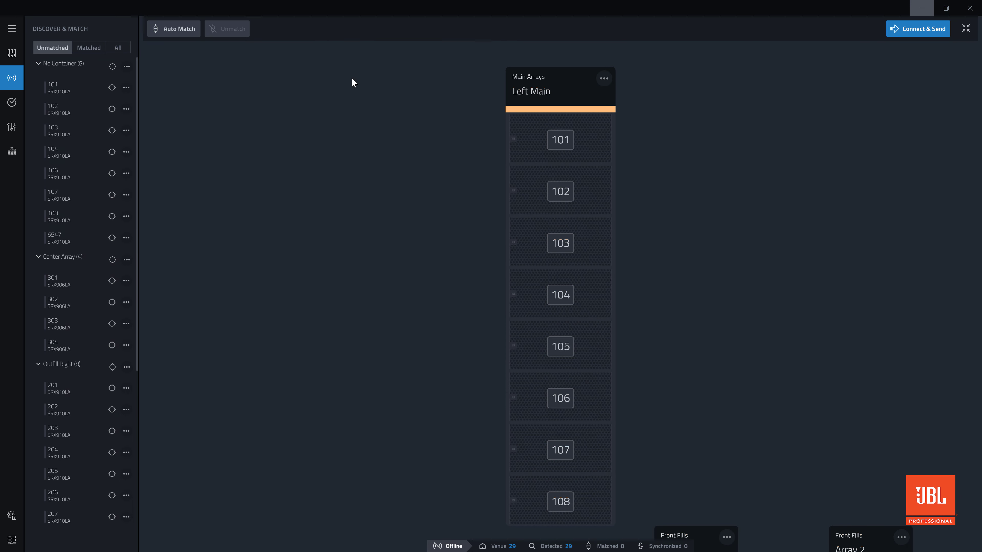
{"action": "left_click", "coordinate": [565, 190]}
{"action": "left_click", "coordinate": [566, 191]}
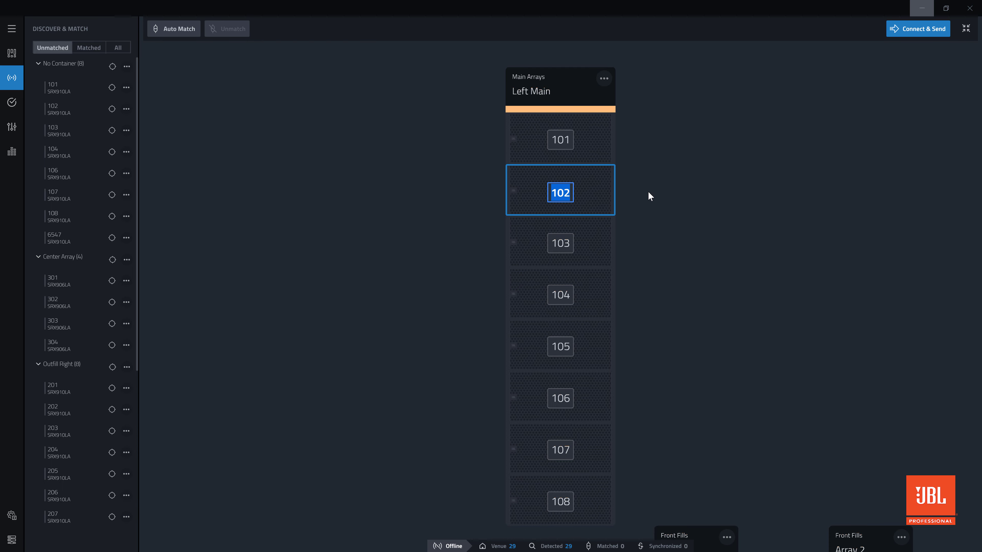
{"action": "type", "text": "1234"}
{"action": "key", "text": "Return"}
{"action": "key", "text": "Escape"}
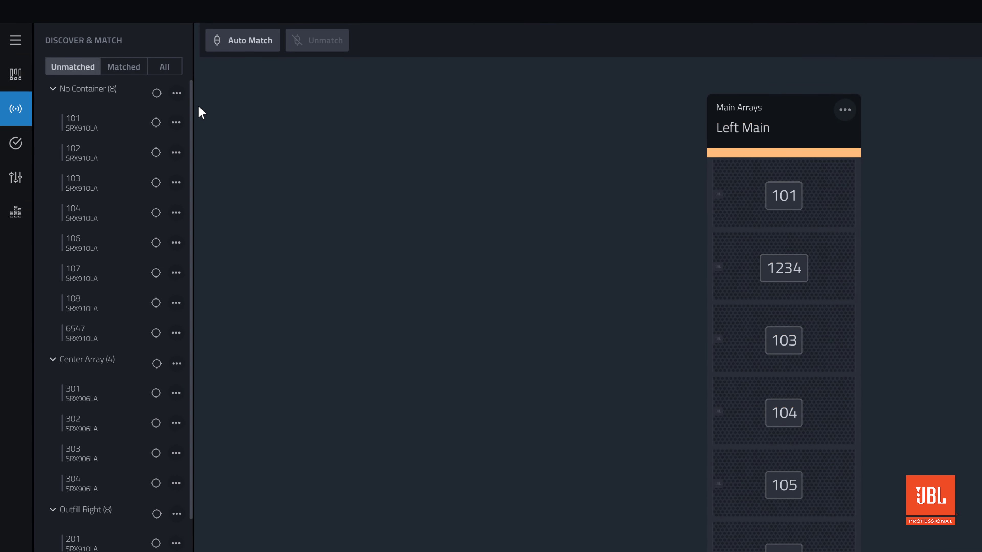
- Match device 101 to Left Main's first slot and device 102 to the slot labelled 1234
{"action": "left_click", "coordinate": [69, 126]}
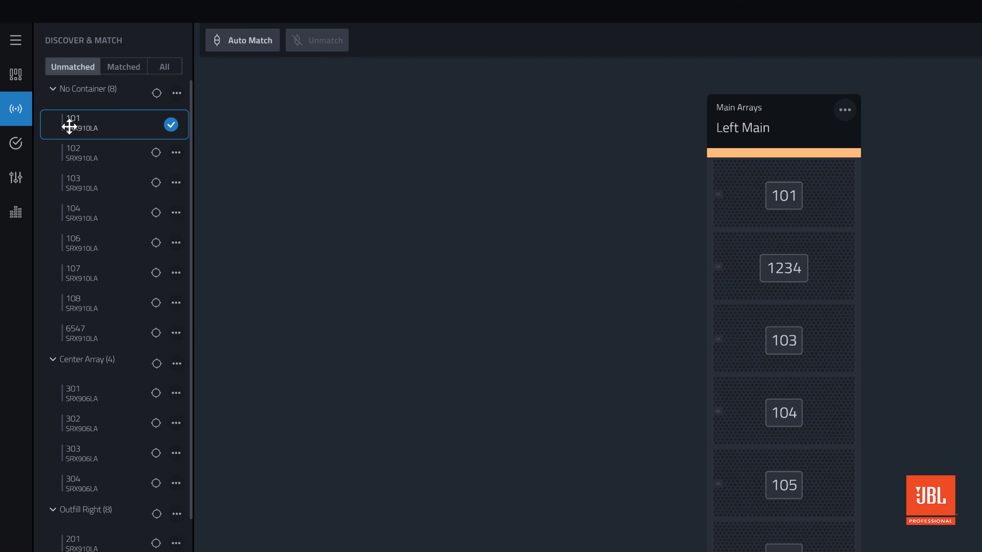
{"action": "left_click_drag", "start_coordinate": [69, 126], "coordinate": [725, 198]}
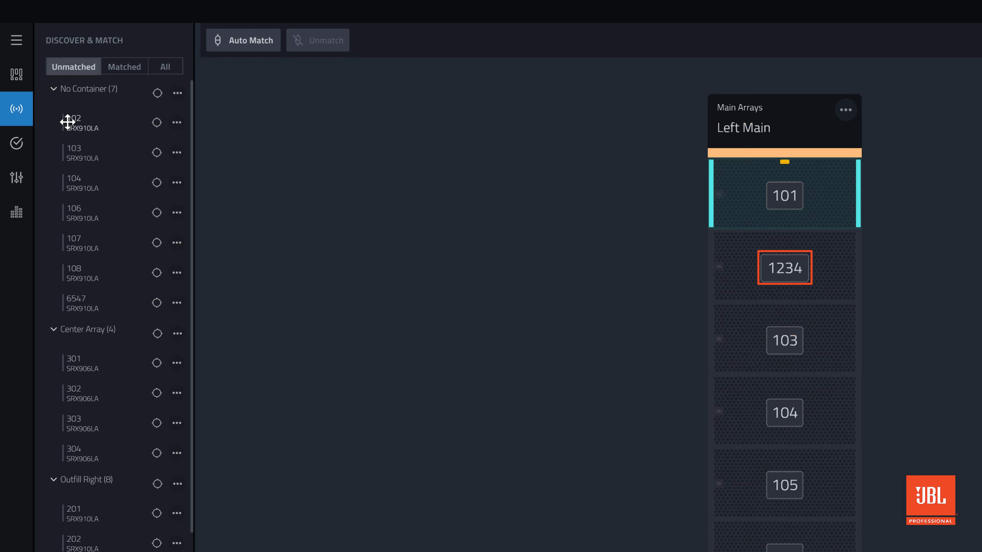
{"action": "left_click_drag", "start_coordinate": [68, 122], "coordinate": [753, 284]}
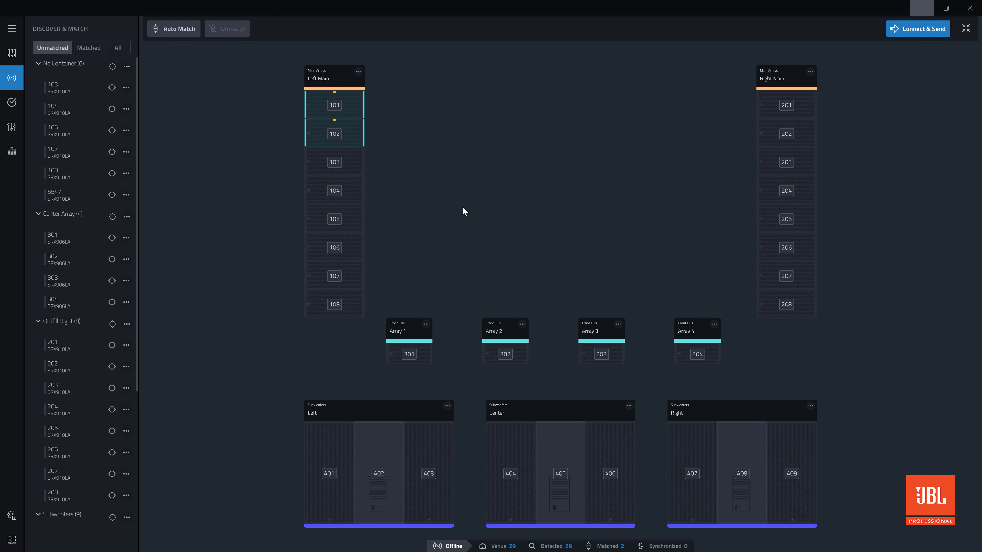
- Match device 201 from Outfill Right to Right Main's first slot, confirming the container reset
{"action": "double_click", "coordinate": [790, 77]}
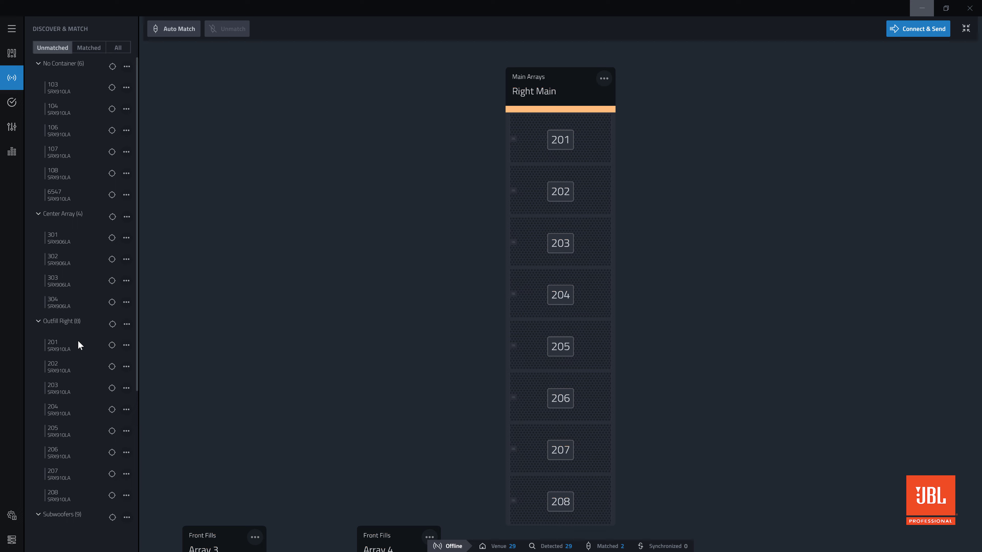
{"action": "left_click_drag", "start_coordinate": [54, 342], "coordinate": [529, 126]}
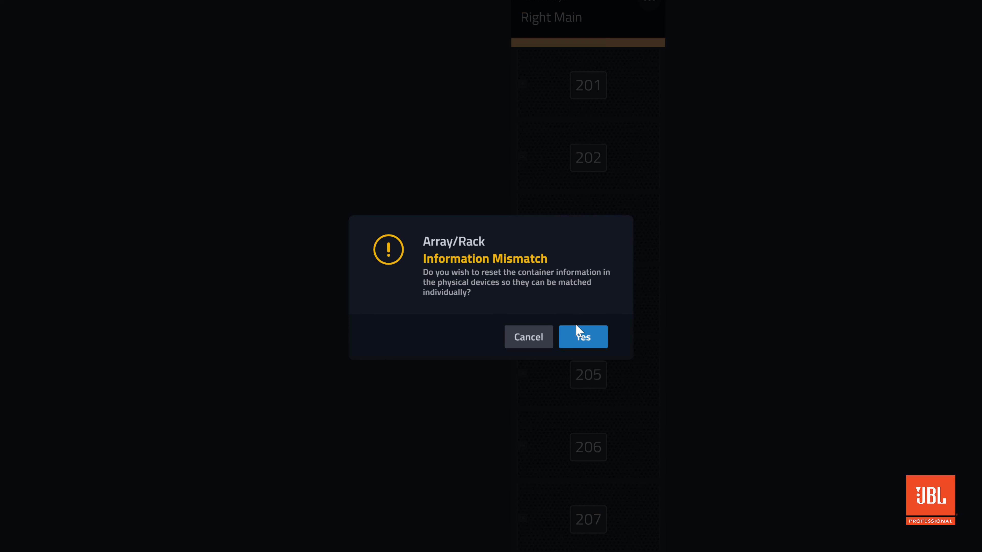
{"action": "left_click", "coordinate": [579, 338]}
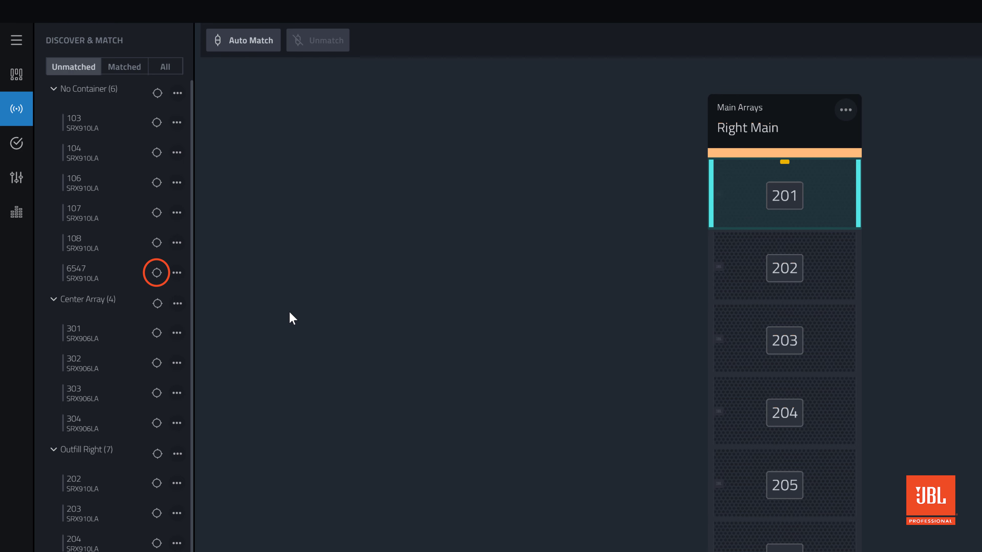
- Locate unmatched speaker 6547 and change its hardware HControl ID to 105
{"action": "left_click", "coordinate": [157, 274]}
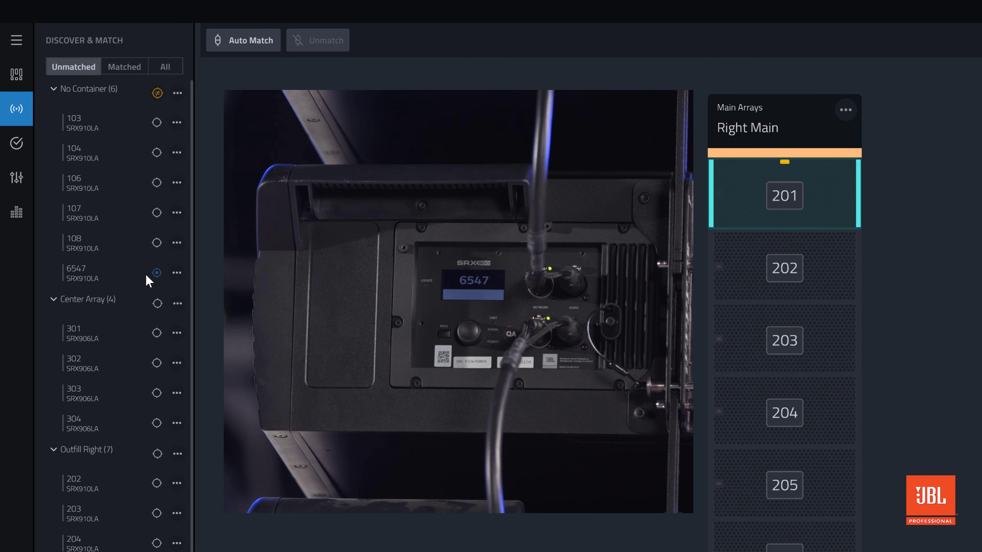
{"action": "left_click", "coordinate": [156, 273]}
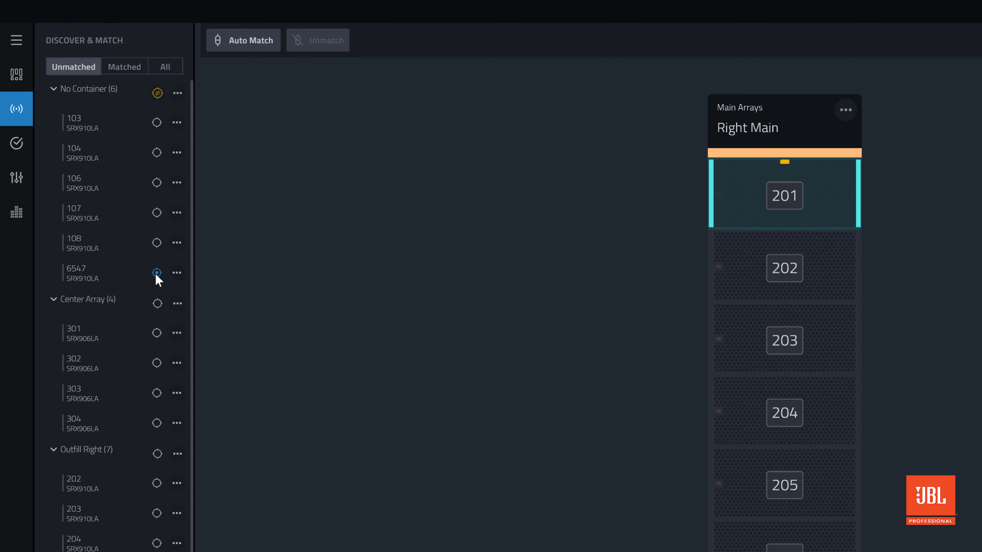
{"action": "left_click", "coordinate": [177, 273]}
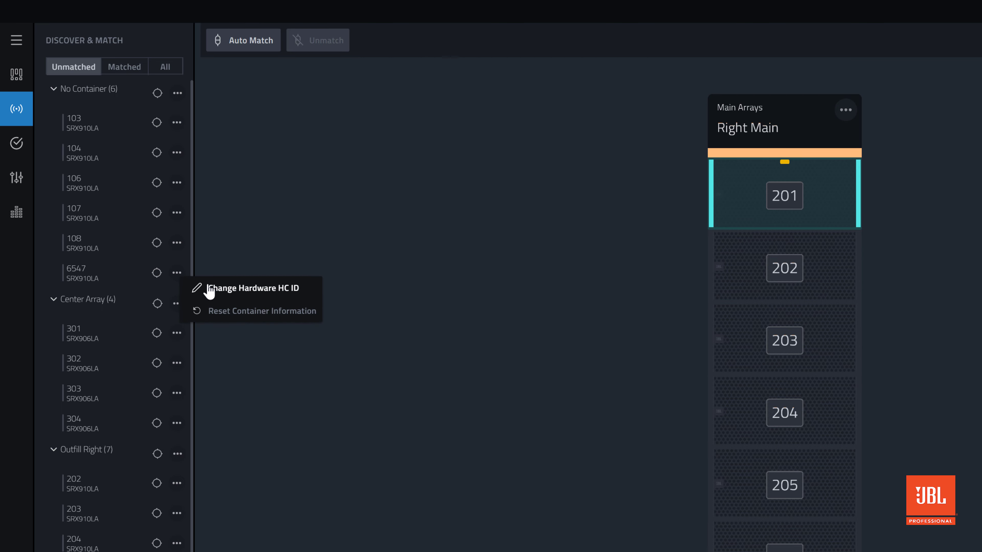
{"action": "left_click", "coordinate": [209, 289]}
{"action": "type", "text": "10"}
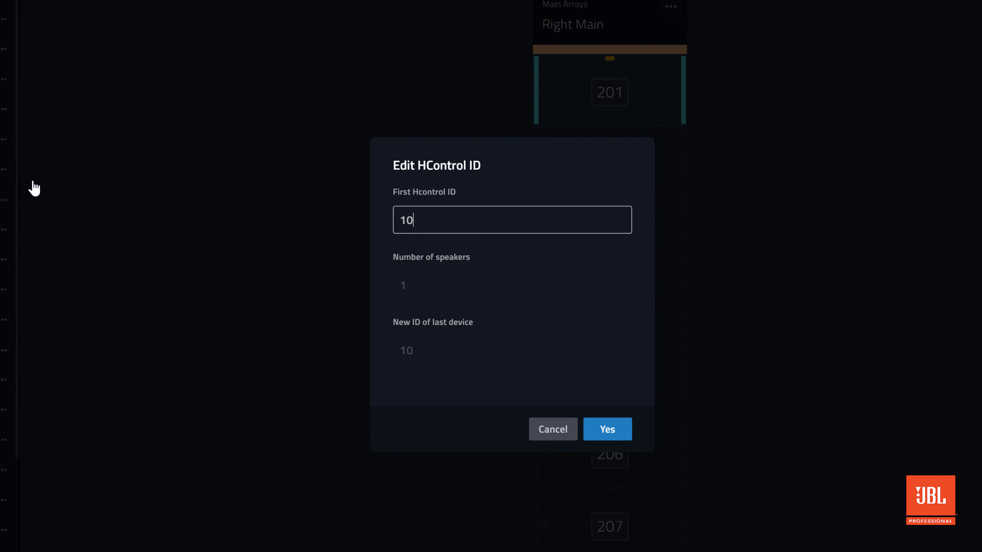
{"action": "type", "text": "5"}
{"action": "key", "text": "Return"}
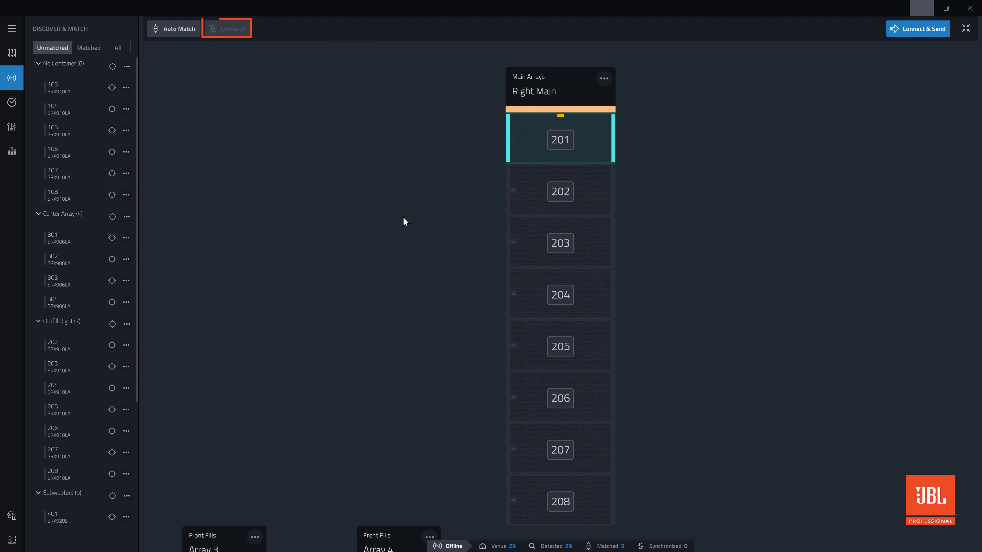
- Unmatch the top boxes of both main arrays (101, 102, 201) and clear the selection
{"action": "left_click_drag", "start_coordinate": [252, 49], "coordinate": [857, 160]}
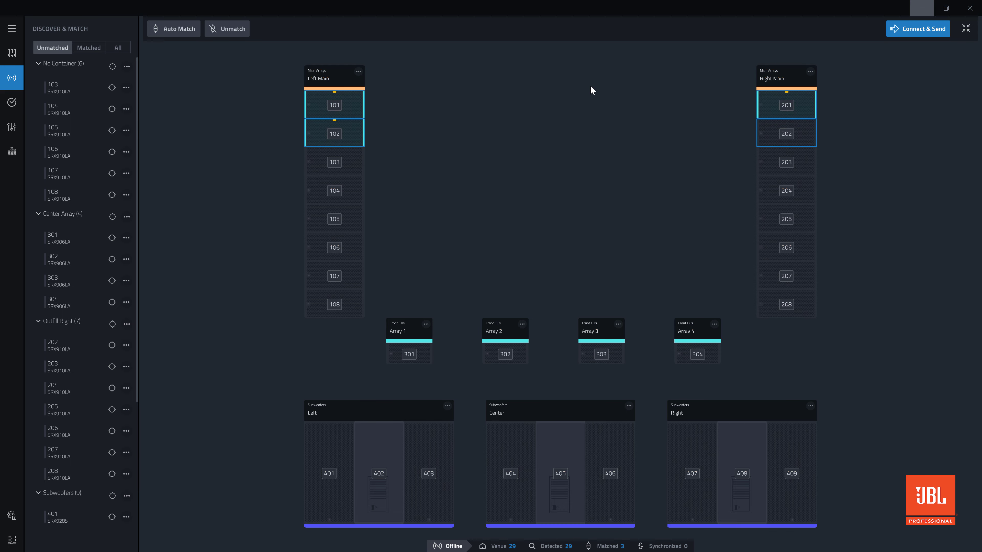
{"action": "left_click", "coordinate": [224, 30]}
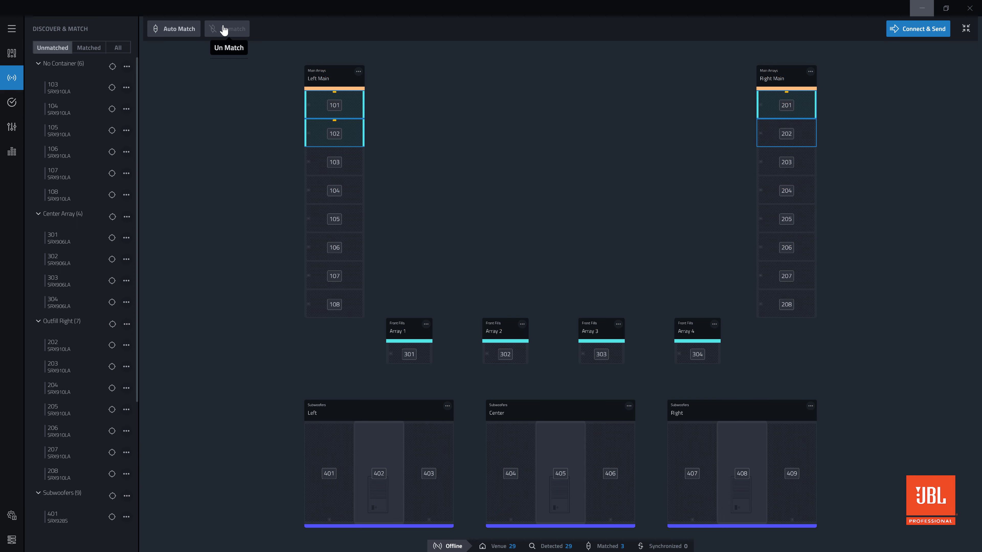
{"action": "left_click", "coordinate": [212, 74]}
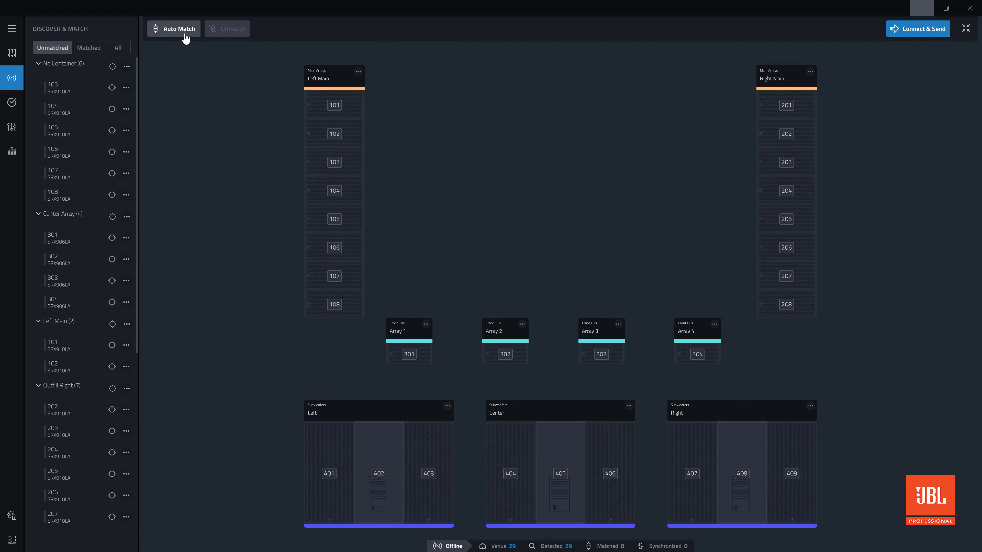
- Auto Match all 29 devices, accepting the Array/Rack Information Mismatch reset
{"action": "left_click", "coordinate": [185, 38]}
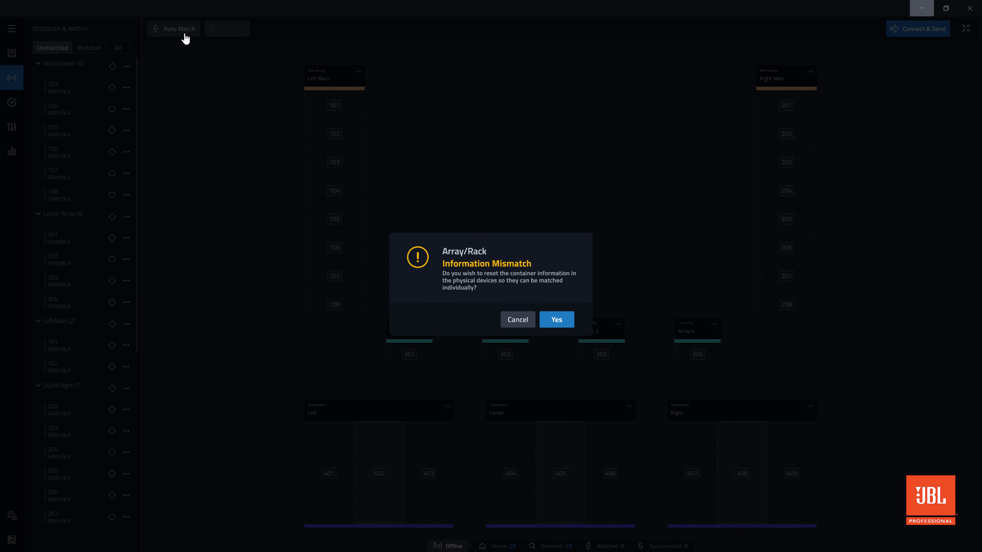
{"action": "left_click", "coordinate": [561, 318]}
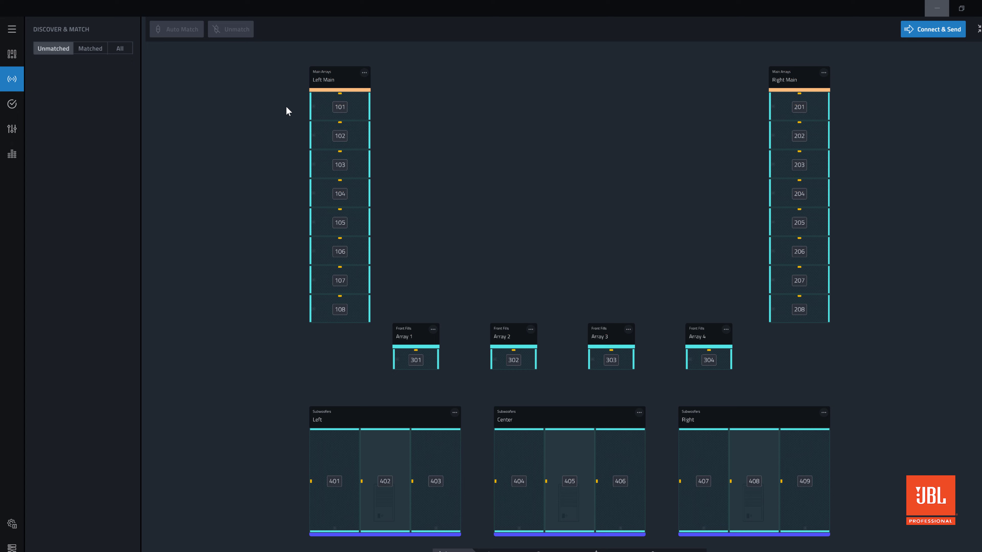
- Relabel Left Main's top slot to 1234, then match device 101 back into it
{"action": "left_click", "coordinate": [336, 107]}
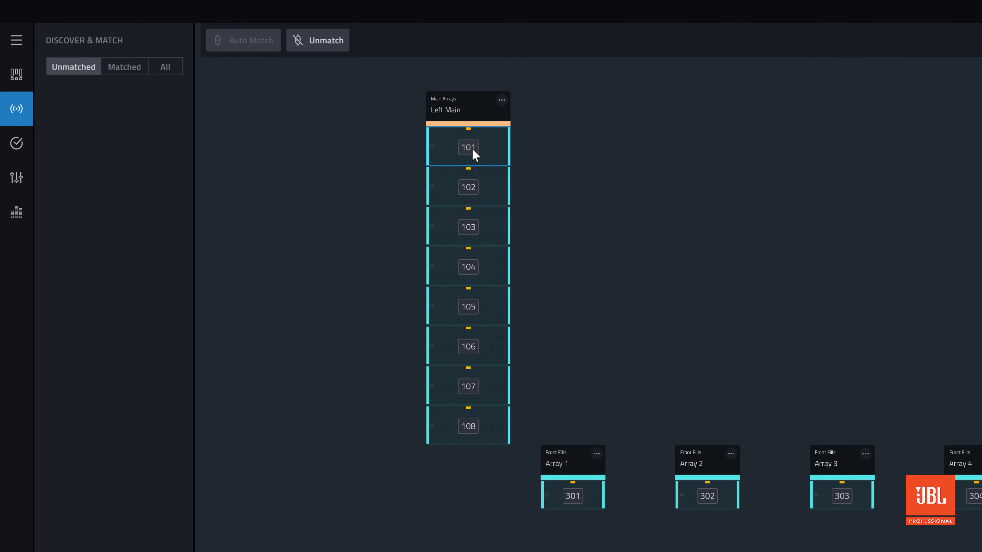
{"action": "double_click", "coordinate": [472, 149]}
{"action": "type", "text": "1234"}
{"action": "key", "text": "Return"}
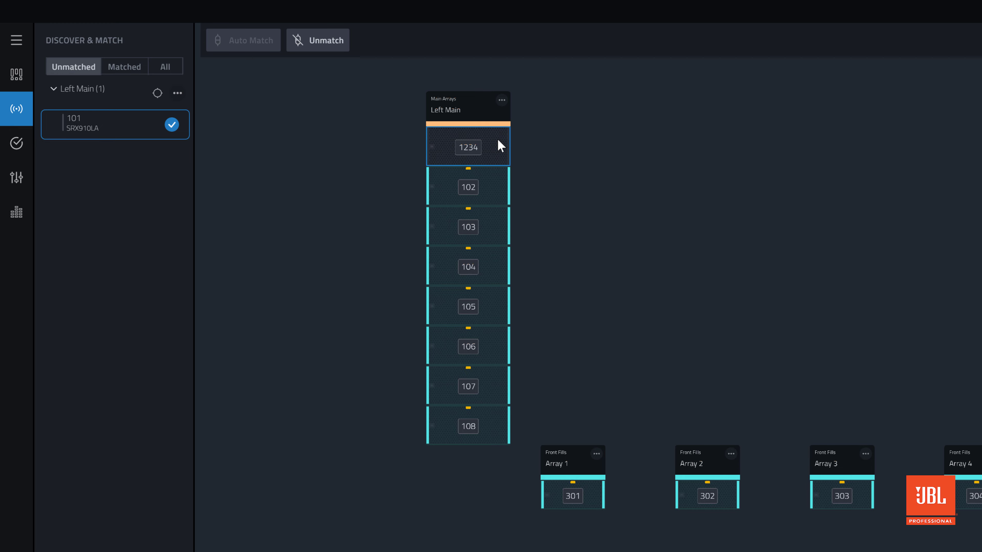
{"action": "left_click", "coordinate": [388, 144]}
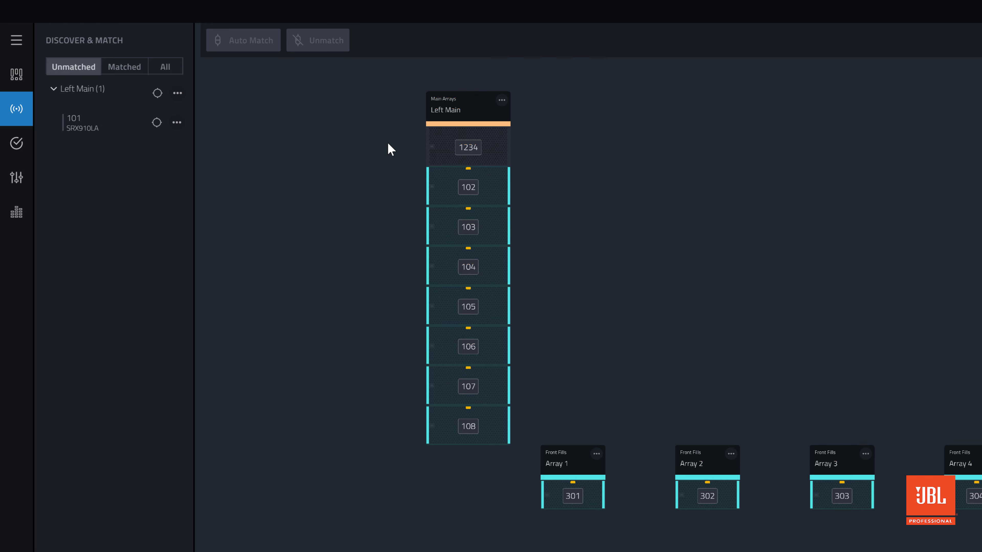
{"action": "left_click_drag", "start_coordinate": [74, 126], "coordinate": [431, 140]}
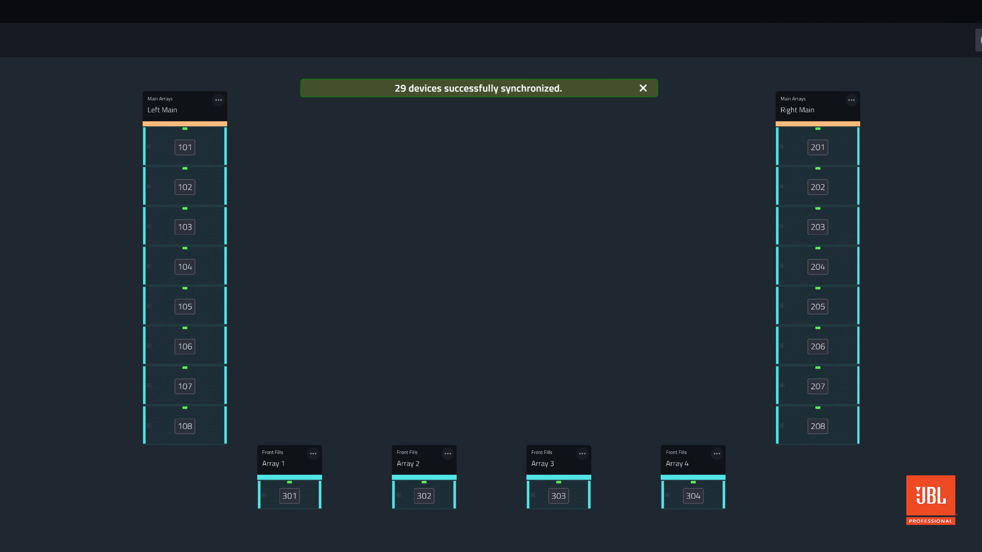
- Dismiss the '29 devices successfully synchronized' banner once all speakers show green
{"action": "left_click", "coordinate": [643, 89]}
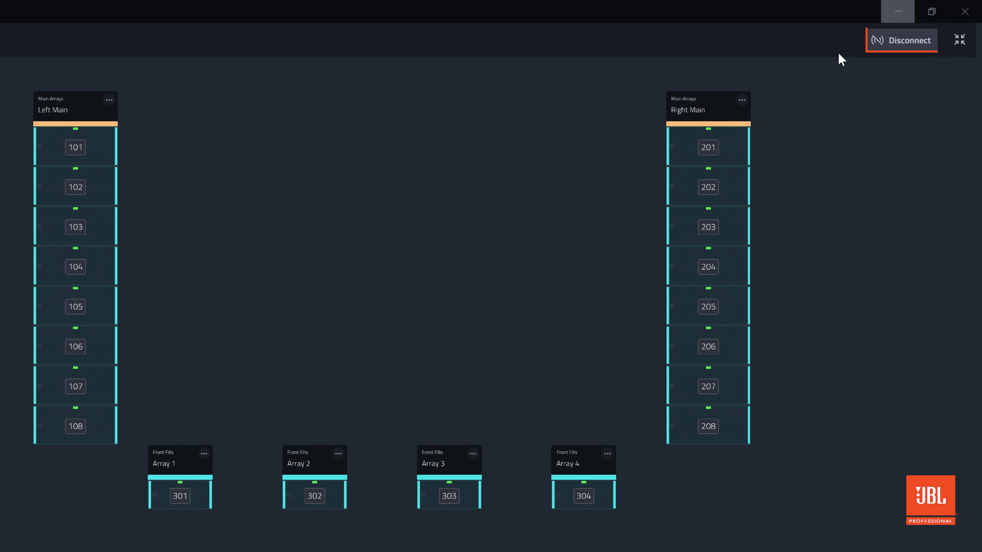
- Disconnect the system, then Connect & Send to resynchronize all 29 devices online
{"action": "left_click", "coordinate": [897, 48]}
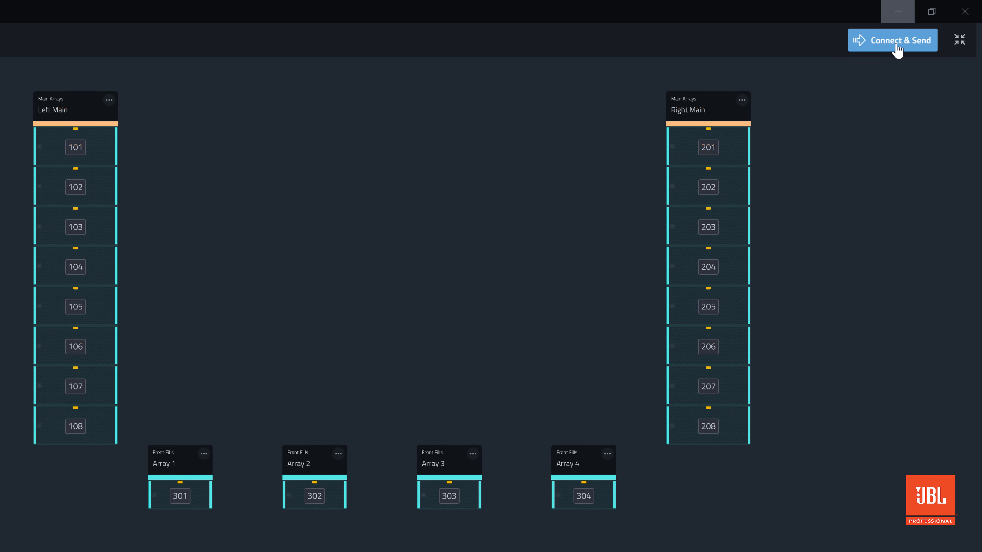
{"action": "left_click", "coordinate": [885, 46]}
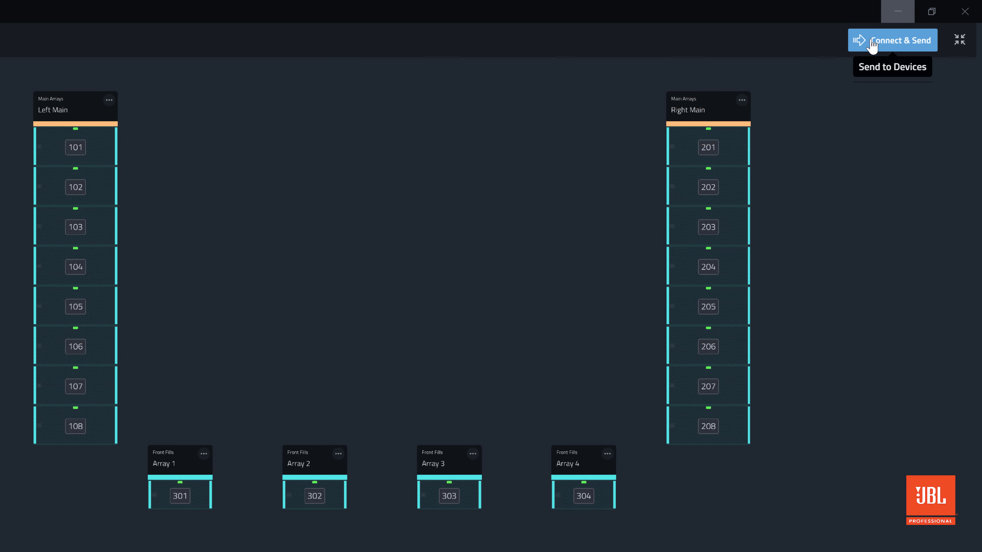
{"action": "left_click", "coordinate": [872, 45]}
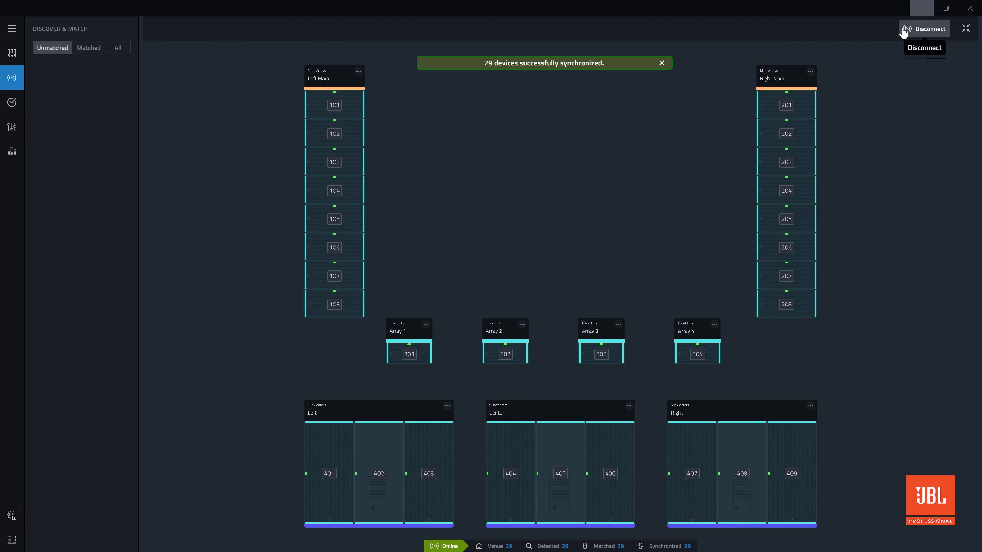